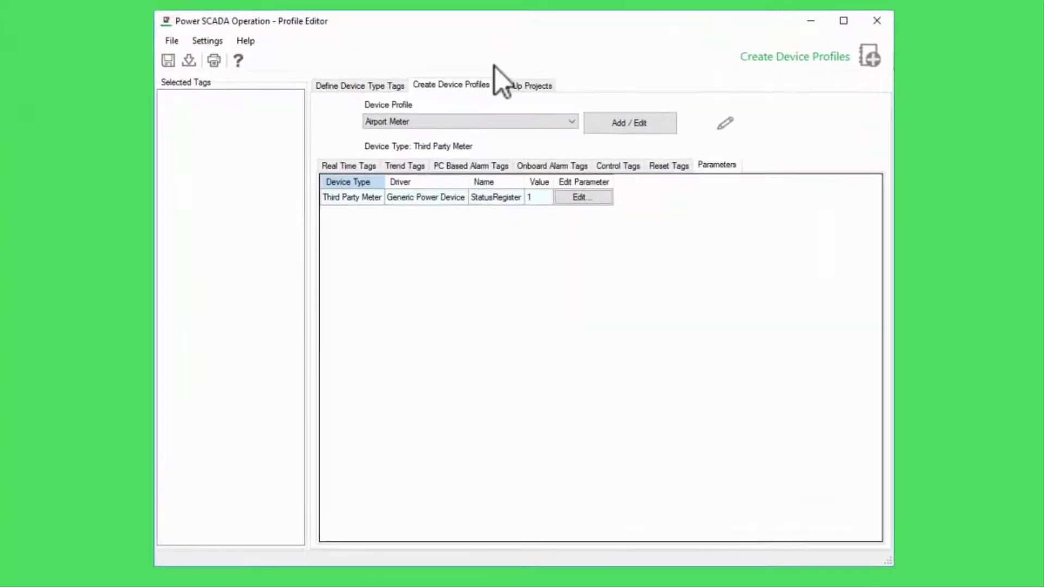
Open the Add / Edit Project dialog from the Set Up Projects tab
click(526, 89)
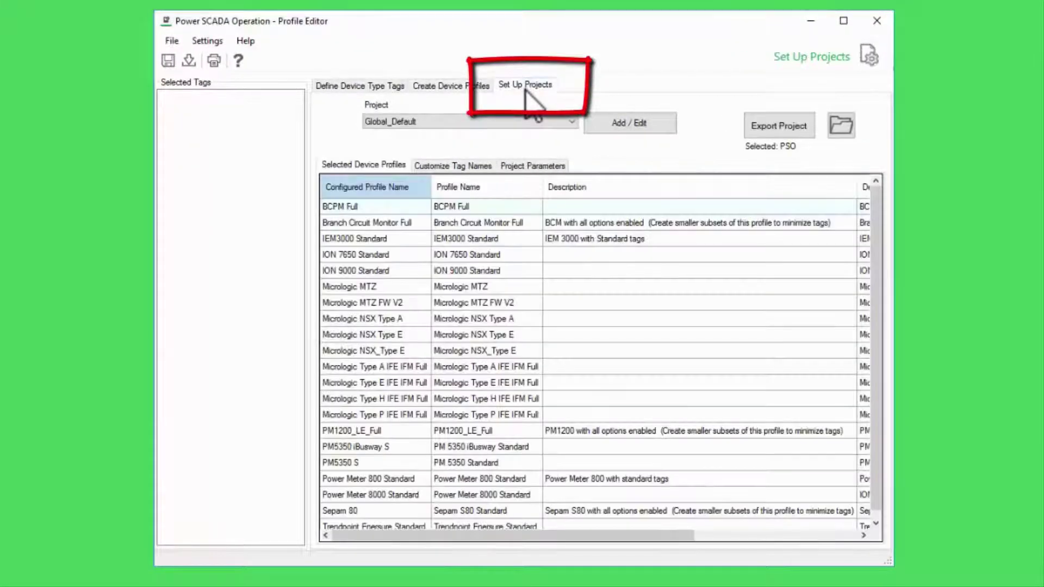
click(625, 118)
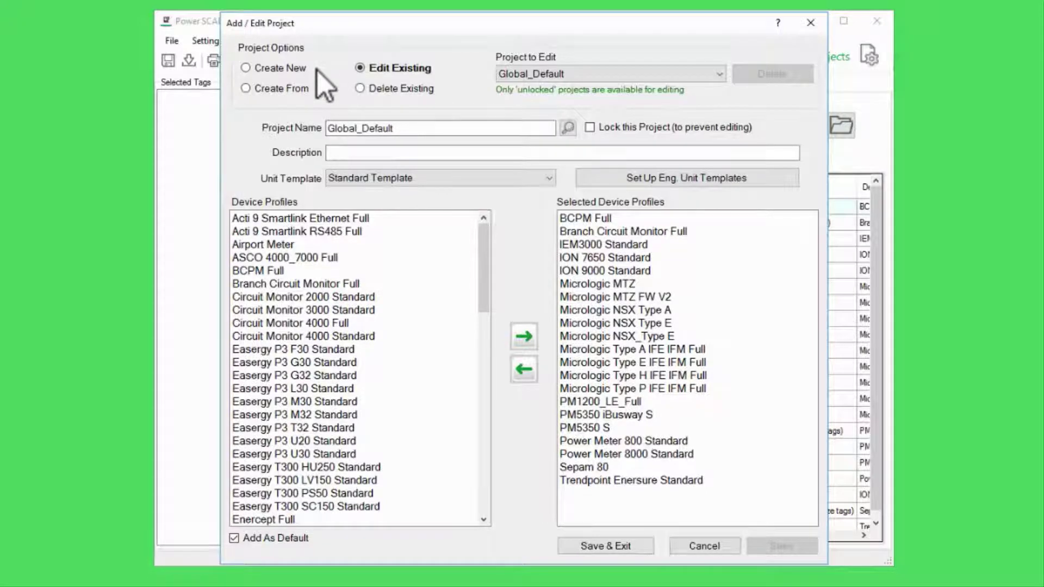
Choose Create From Global_Default and place the cursor in the empty Project Name field
click(292, 92)
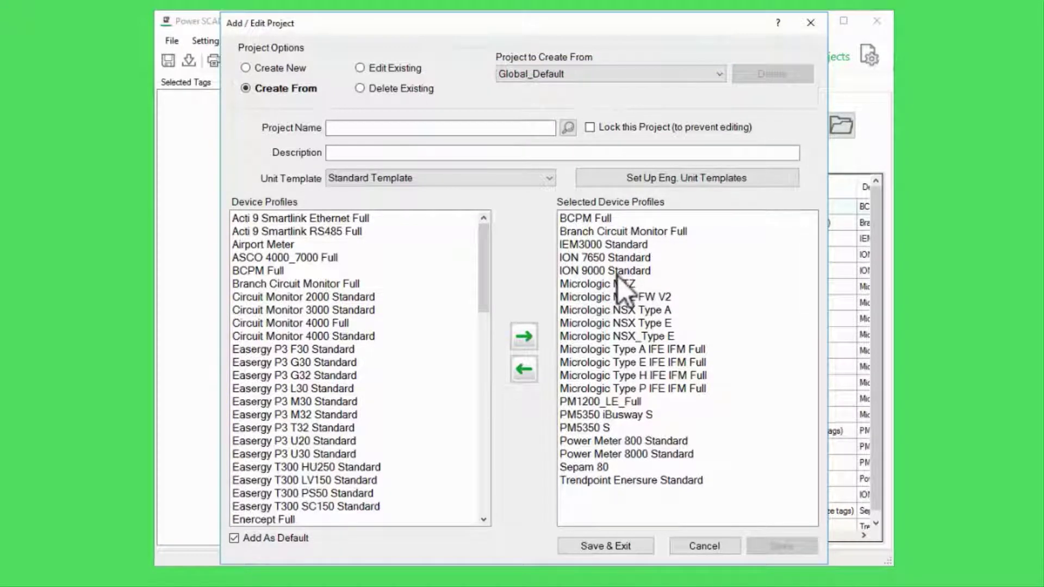
click(536, 129)
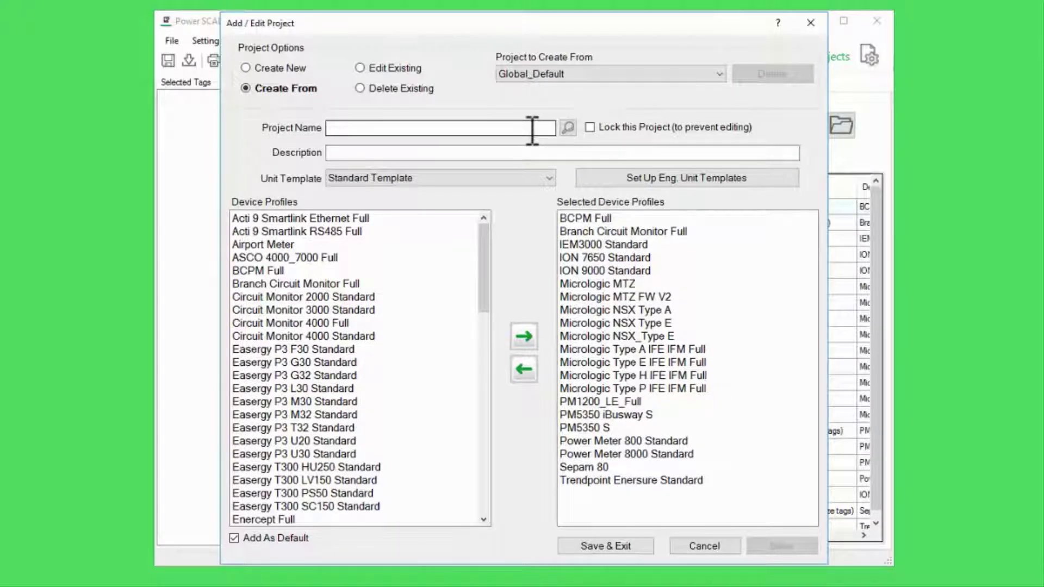
Pick Airport_Project from the existing projects list as the new project's name
click(568, 129)
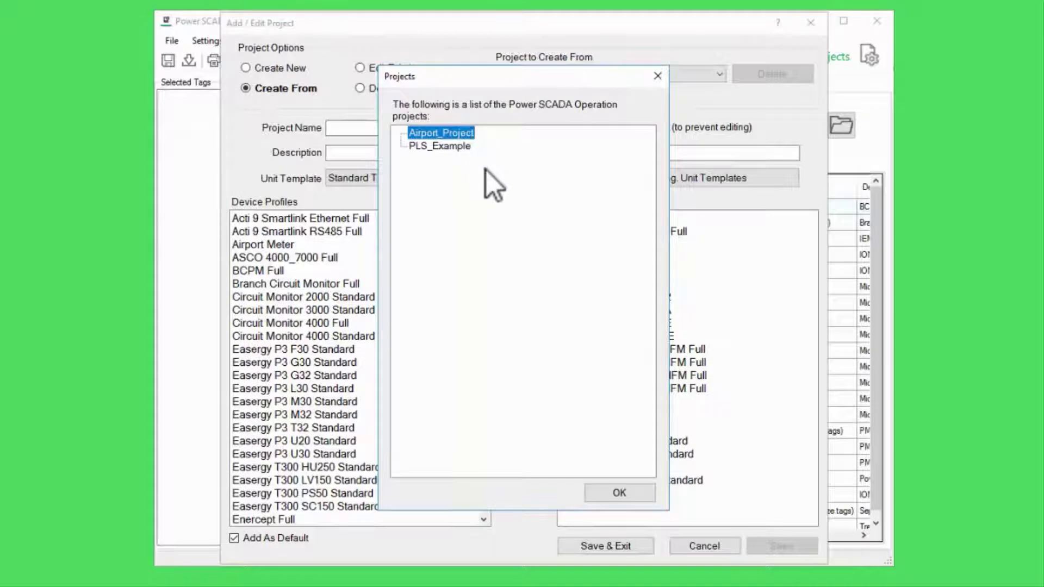
click(646, 495)
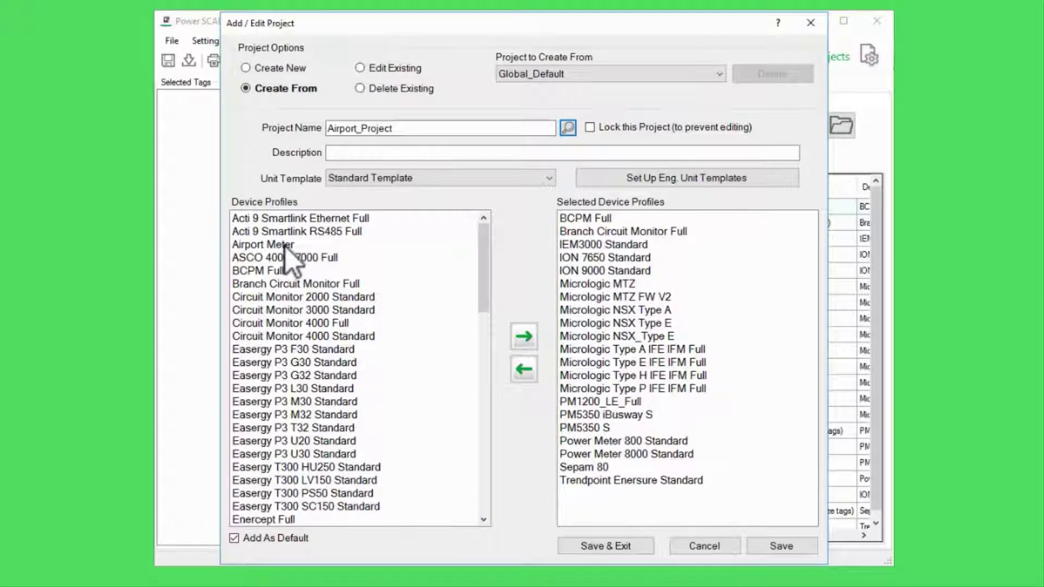
Move Airport Meter into Airport_Project's Selected Device Profiles
double_click(277, 244)
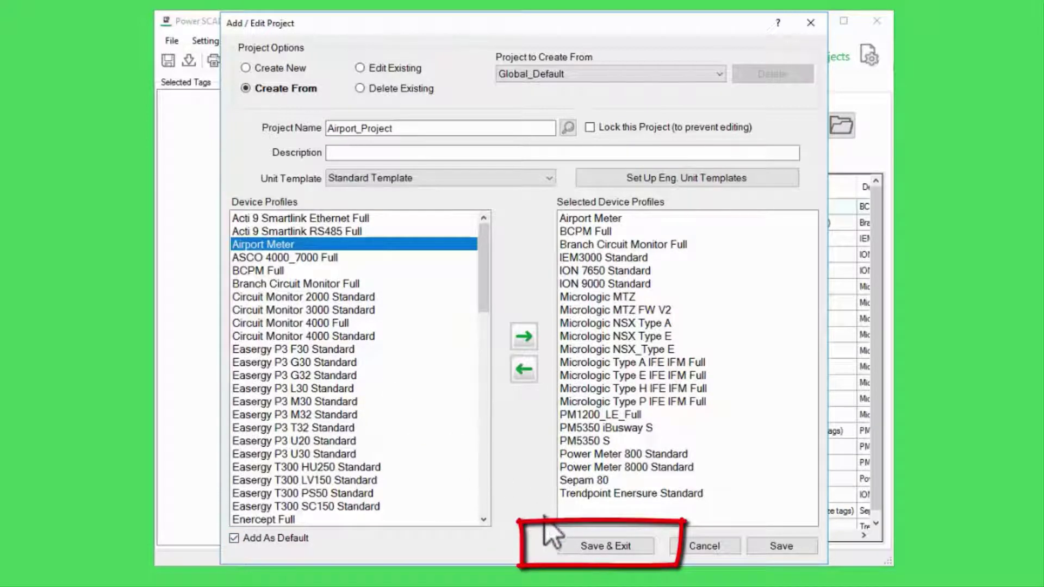
Save and exit Airport_Project, then scroll its device profiles grid right to Device Types
click(582, 549)
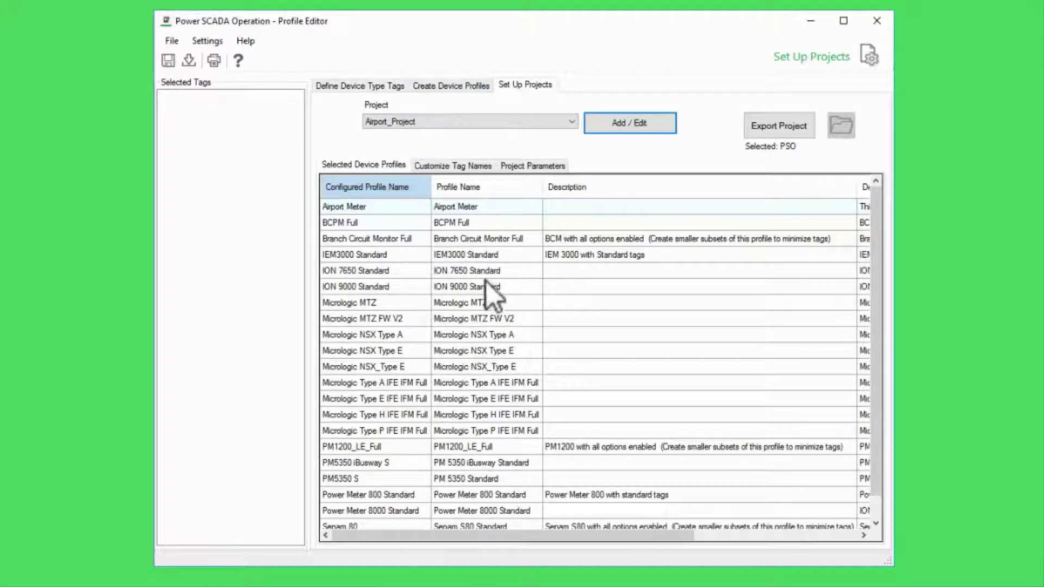
drag(568, 530, 792, 541)
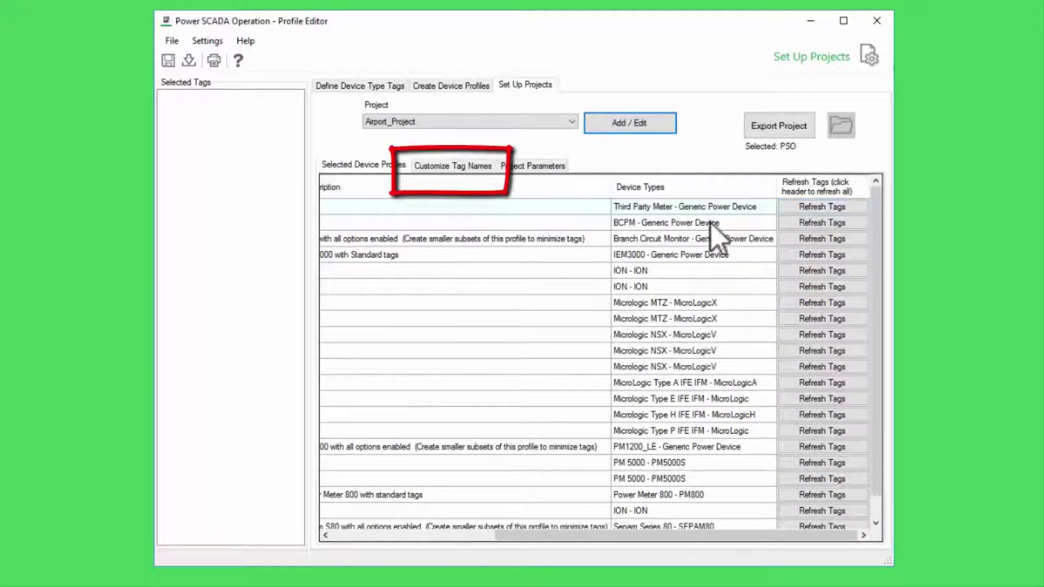
Check the Customize Tag Names entries such as Auto Reset Enable, then view the empty Project Parameters list
click(447, 165)
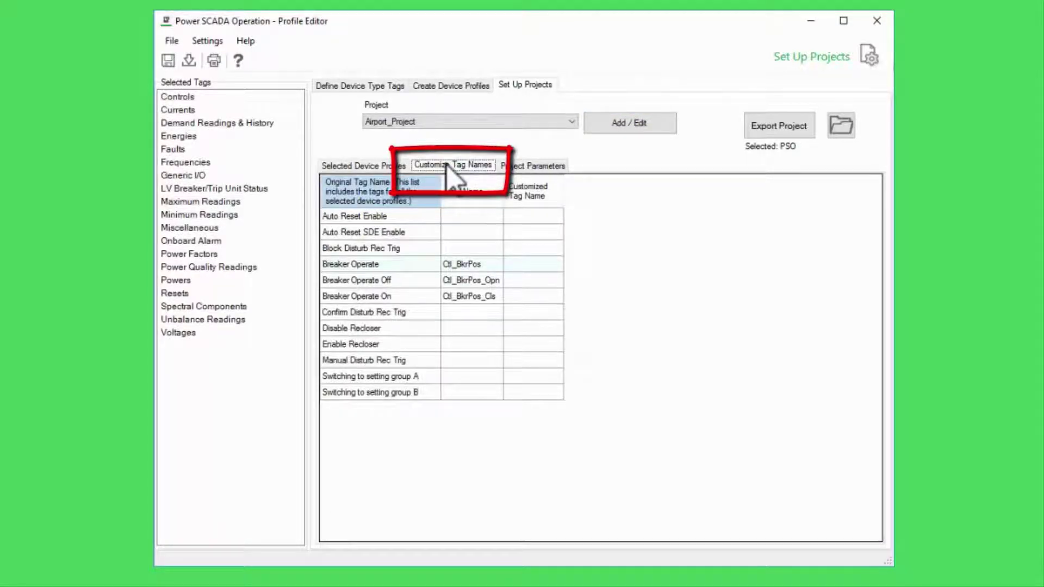
click(533, 217)
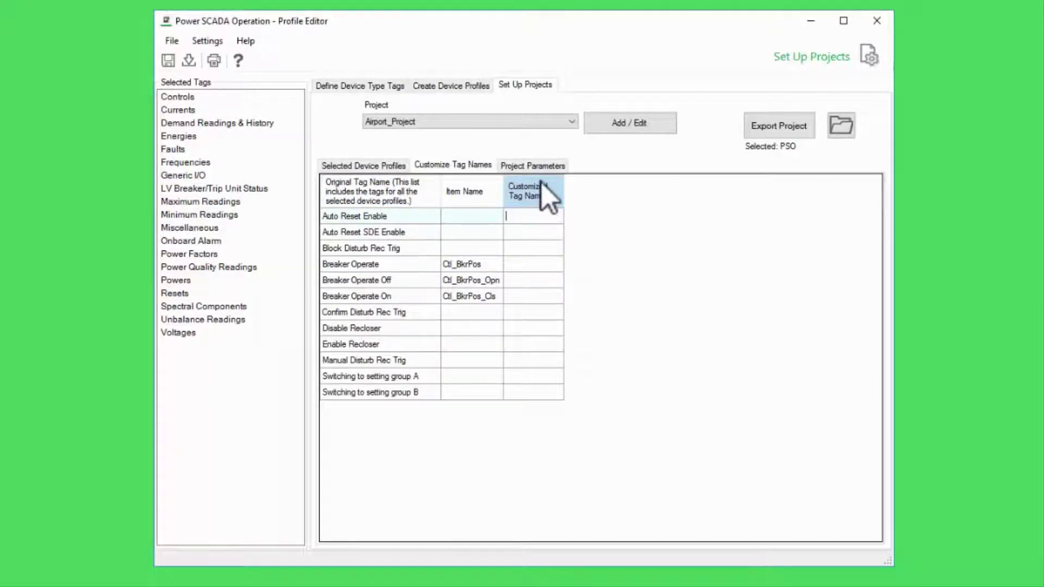
click(552, 166)
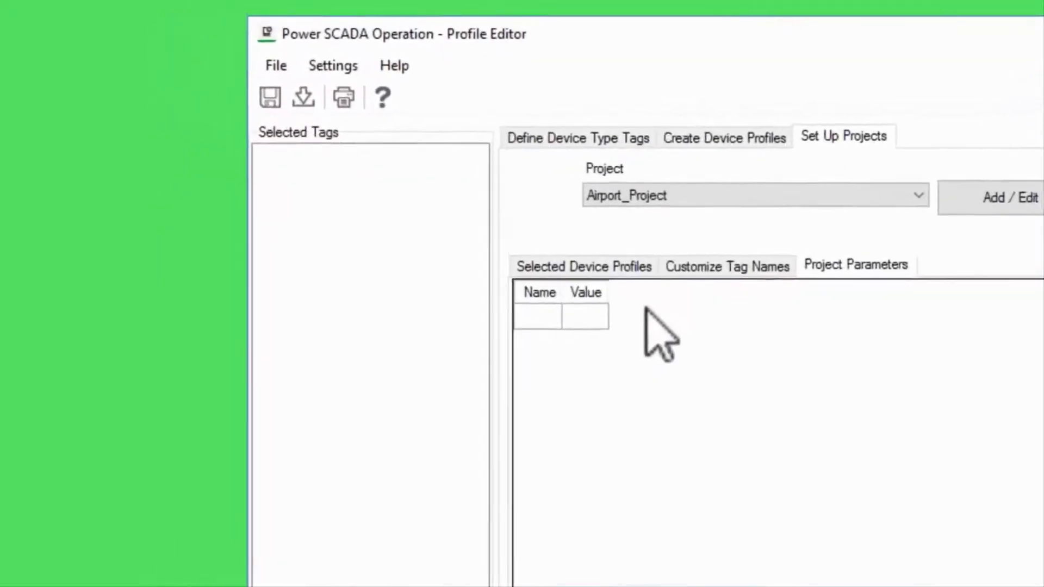
Turn on Profile Editor Export under File > Export so PSO and PE are both selected
click(292, 68)
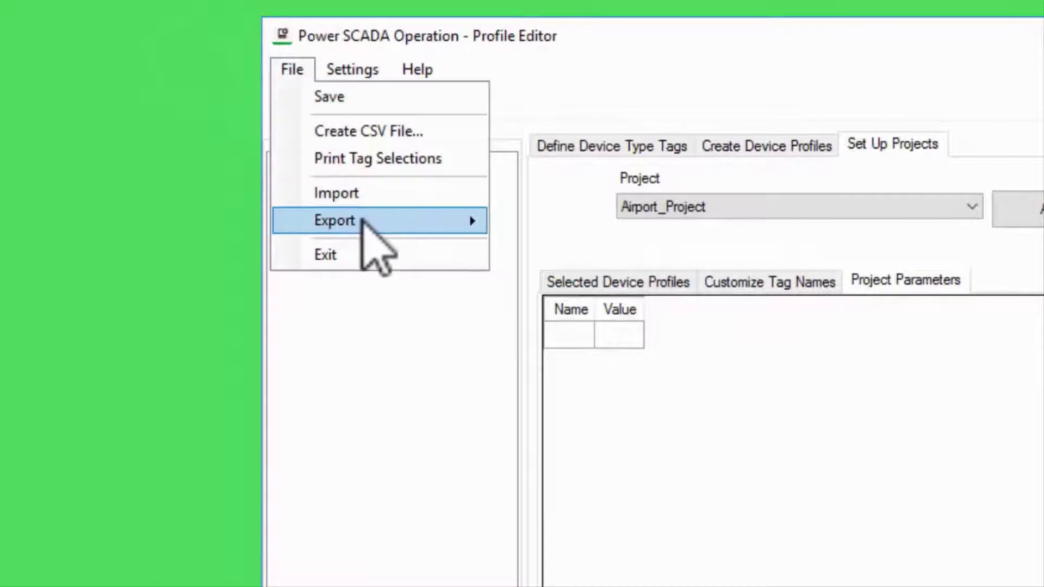
mouse_move(362, 217)
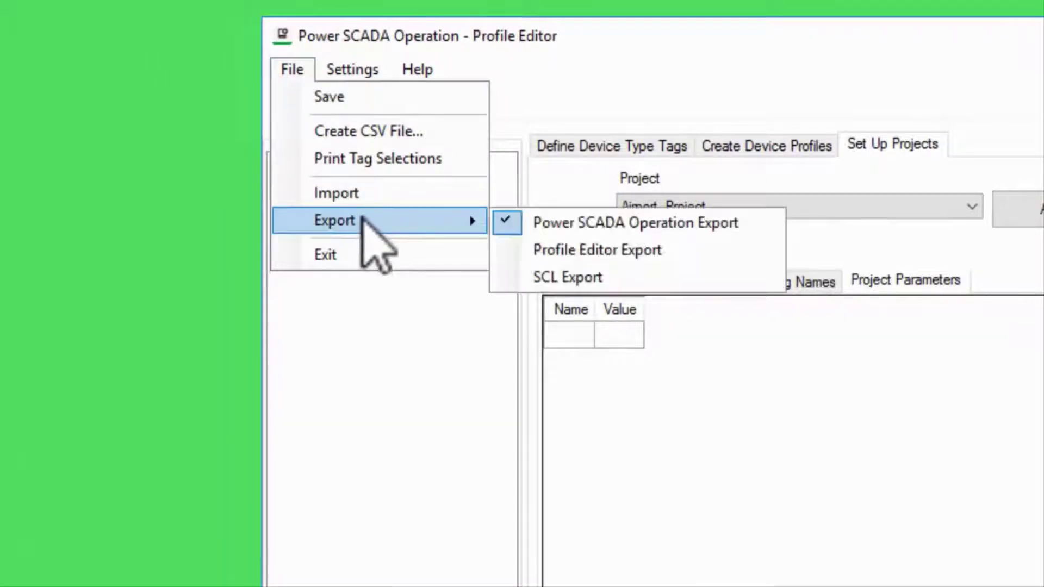
click(580, 252)
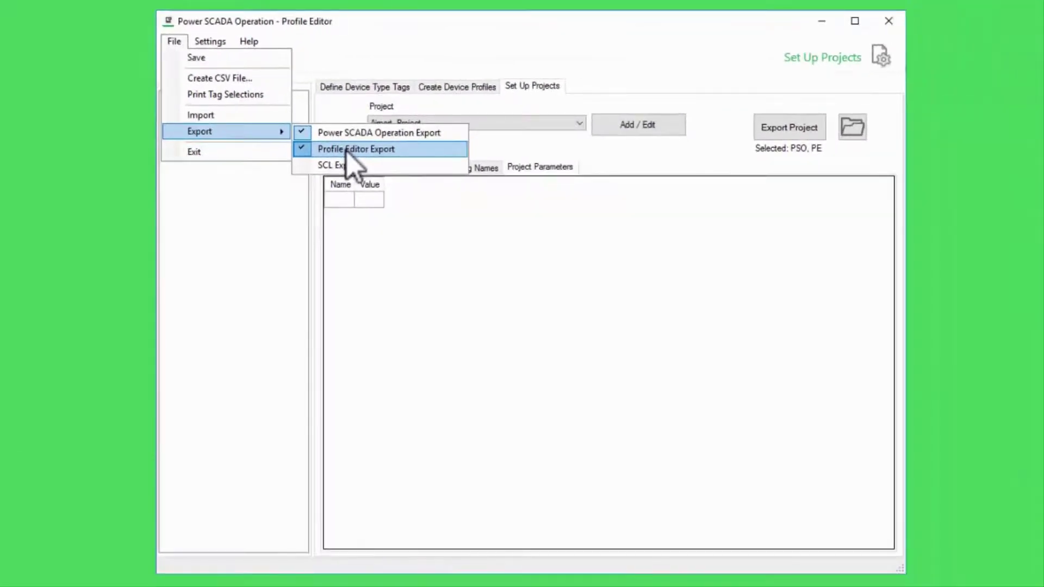
Export Airport_Project in PSO and PE formats and close the successful Export Summary
click(598, 160)
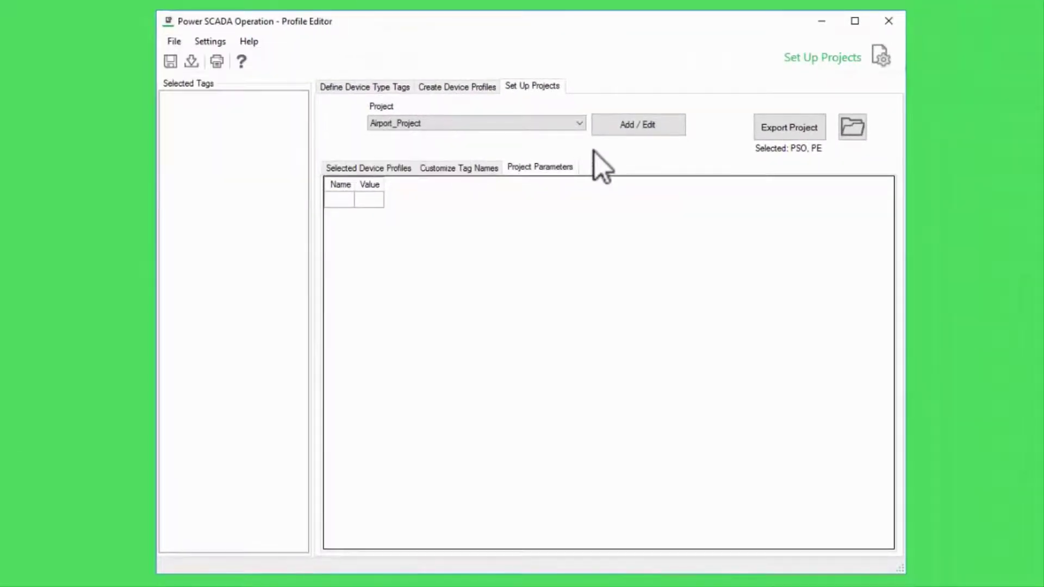
click(778, 128)
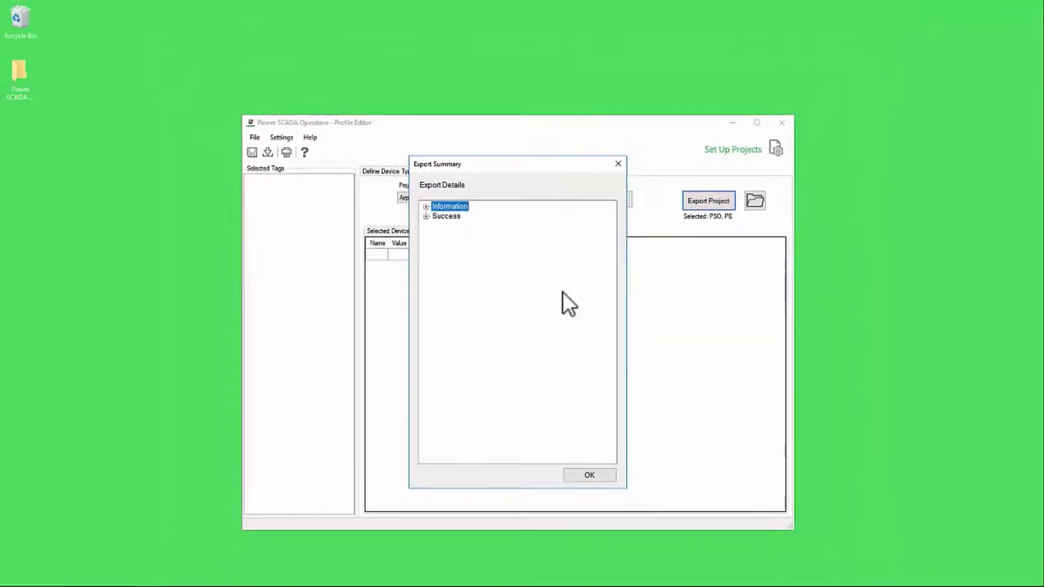
click(600, 478)
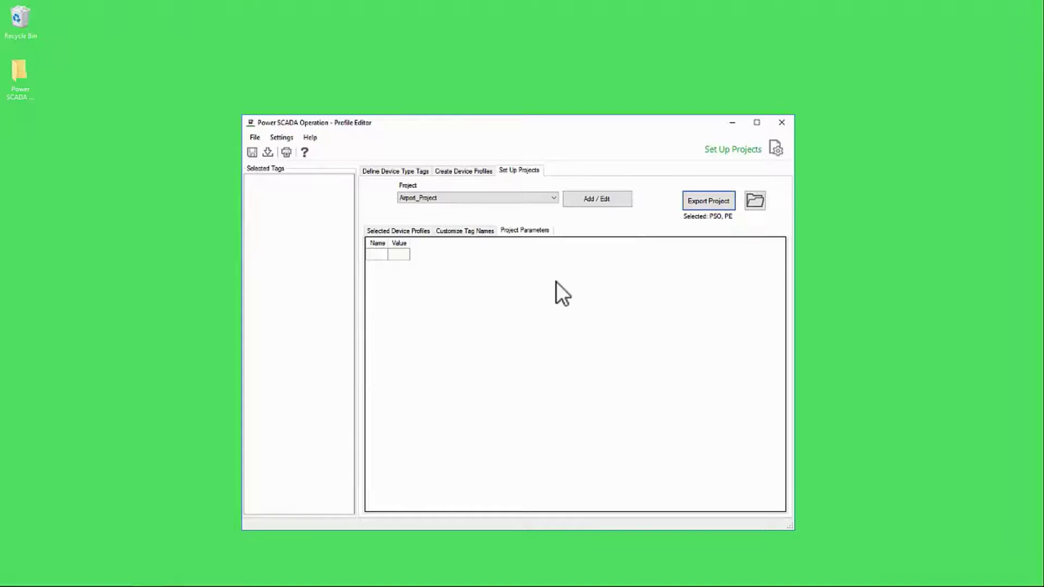
Open Studio's Airport_Project folder and select the exported Equipment.profiles file (3,797 KB)
key(alt+Tab)
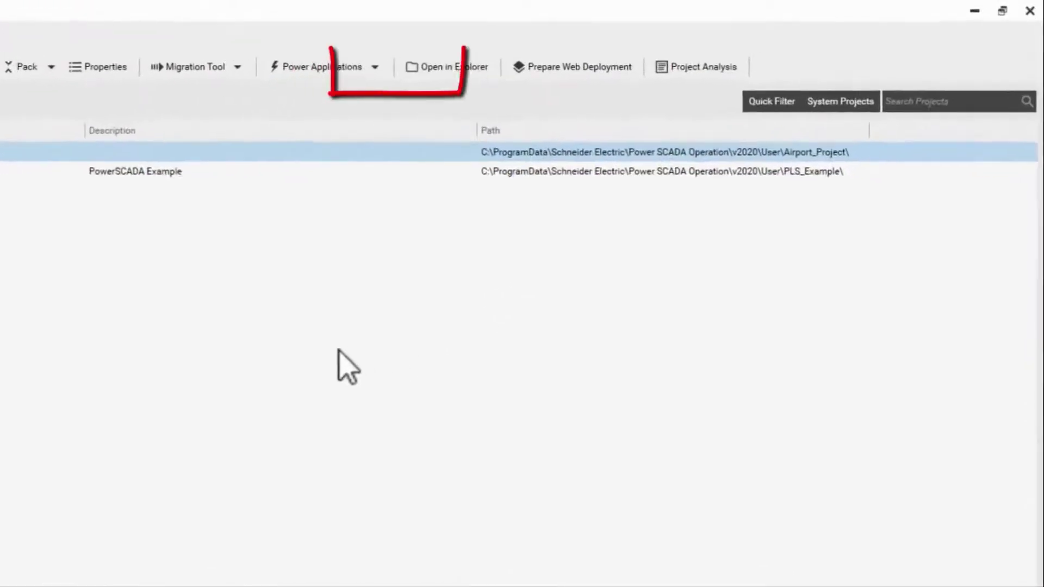
click(404, 71)
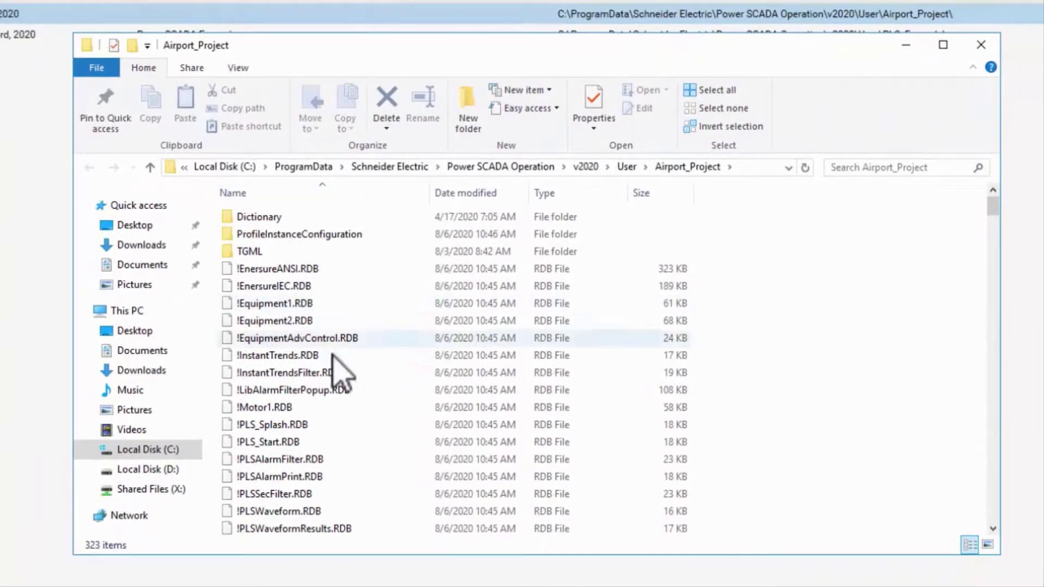
click(332, 354)
key(e)
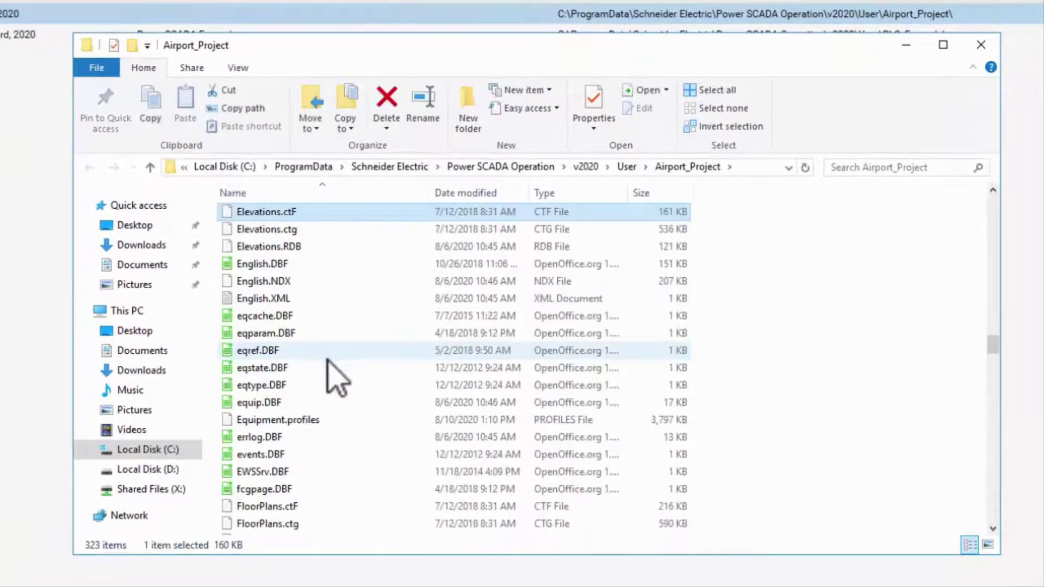
click(303, 420)
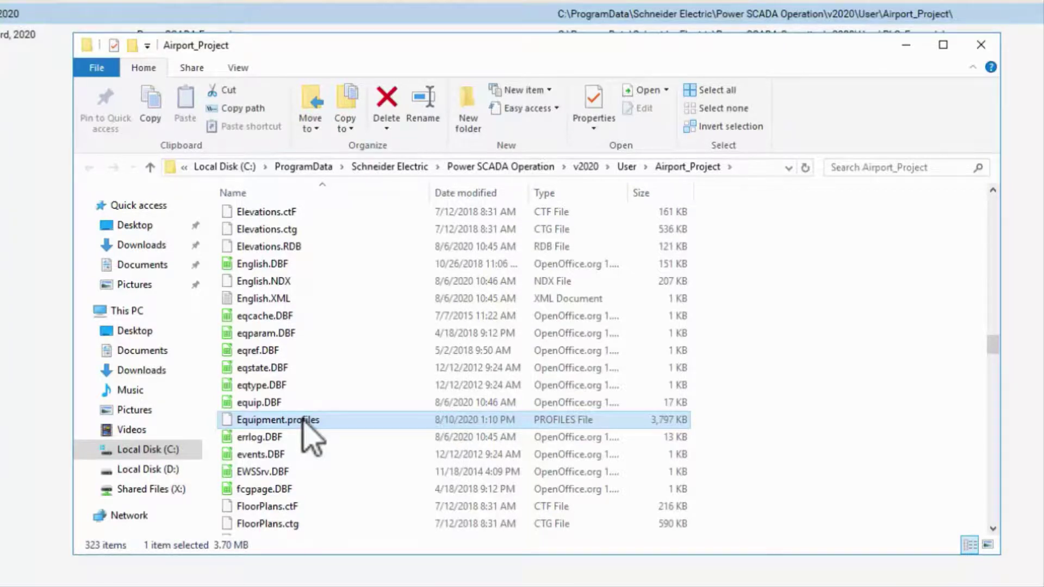
key(alt+Tab)
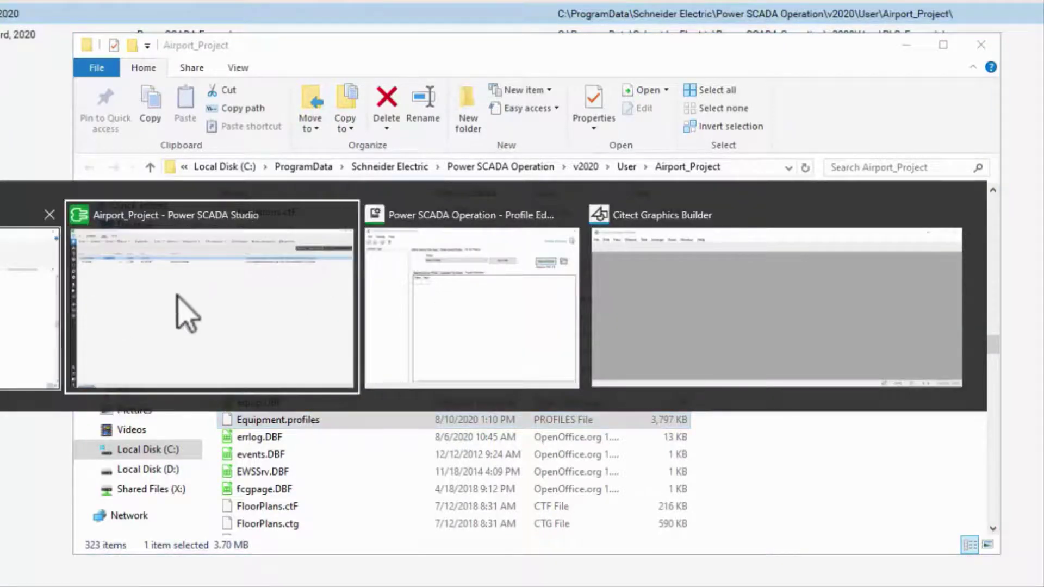
Back in Profile Editor, scroll Airport_Project's Selected Device Profiles grid to Device Types
click(407, 291)
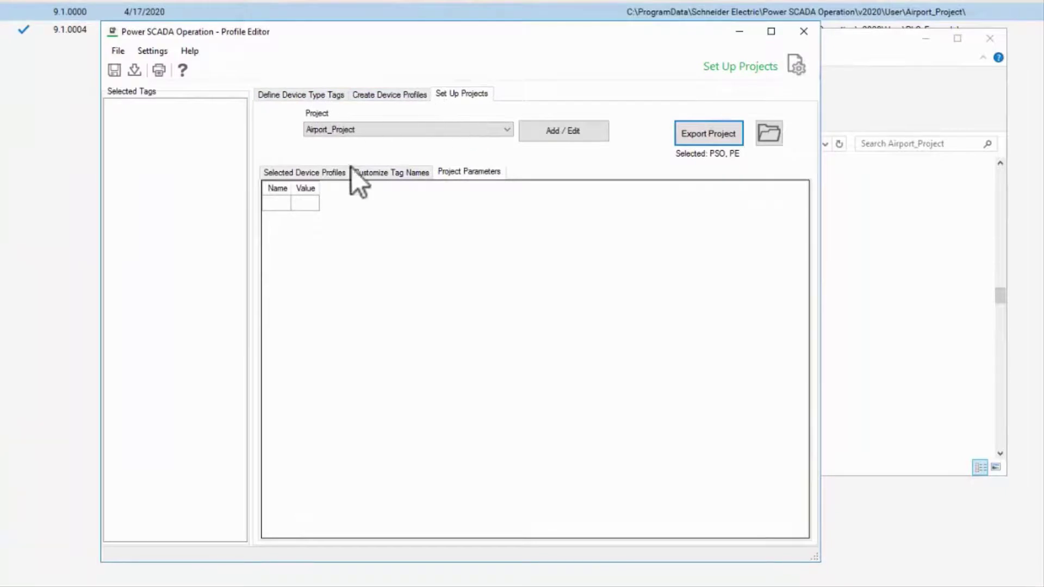
click(311, 175)
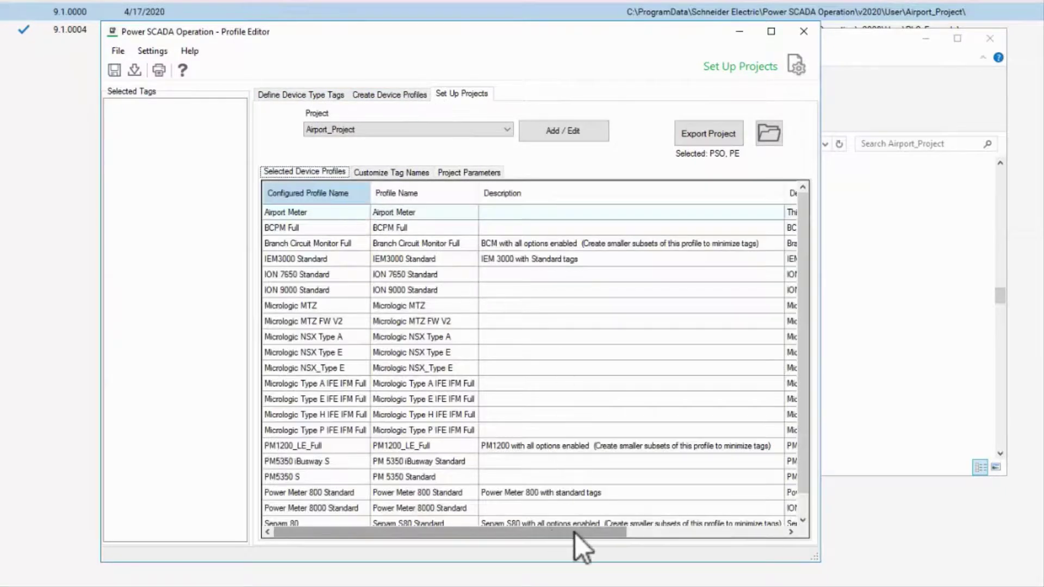
drag(589, 533, 786, 530)
click(729, 277)
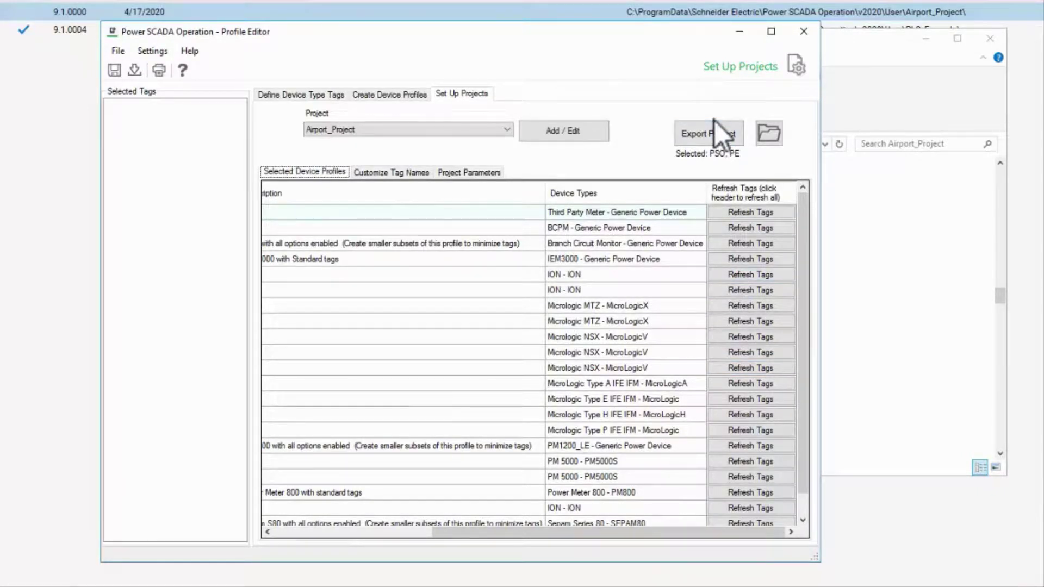
click(853, 81)
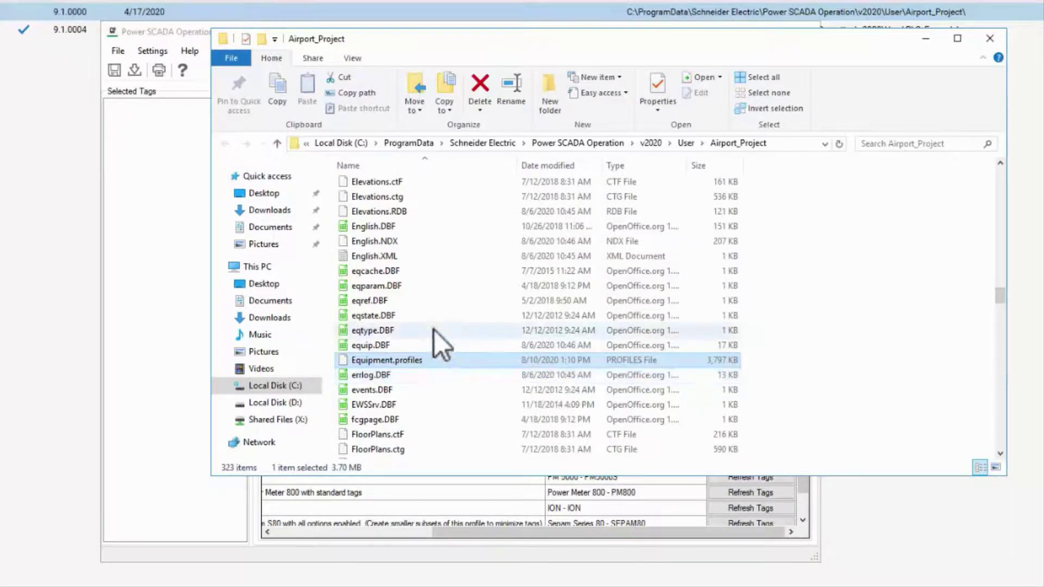
click(173, 215)
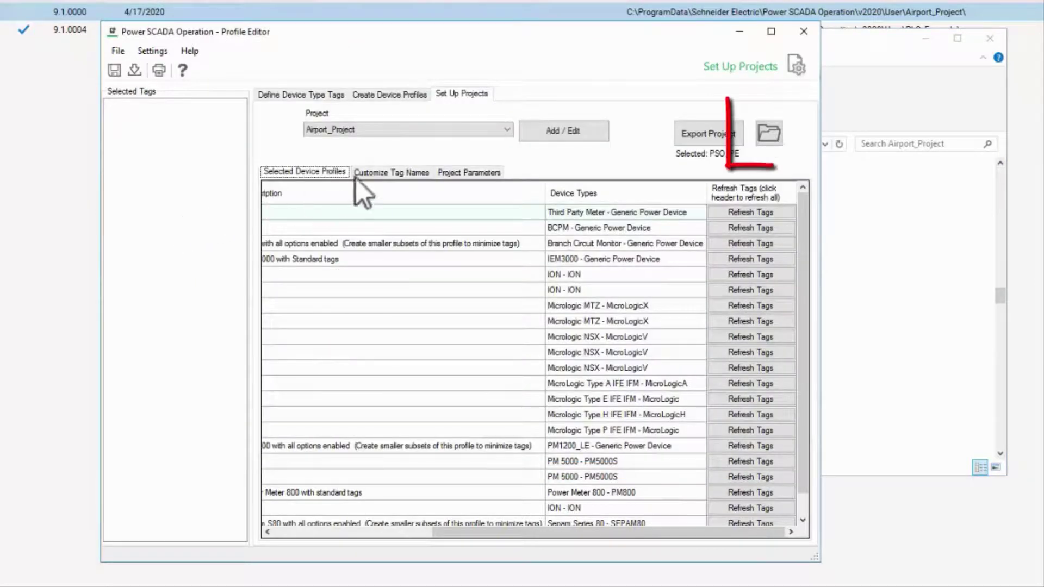
Copy Airport_Project.pls (4,768 KB) from Airport_Project's Profile Editor Export folder to the clipboard
click(777, 132)
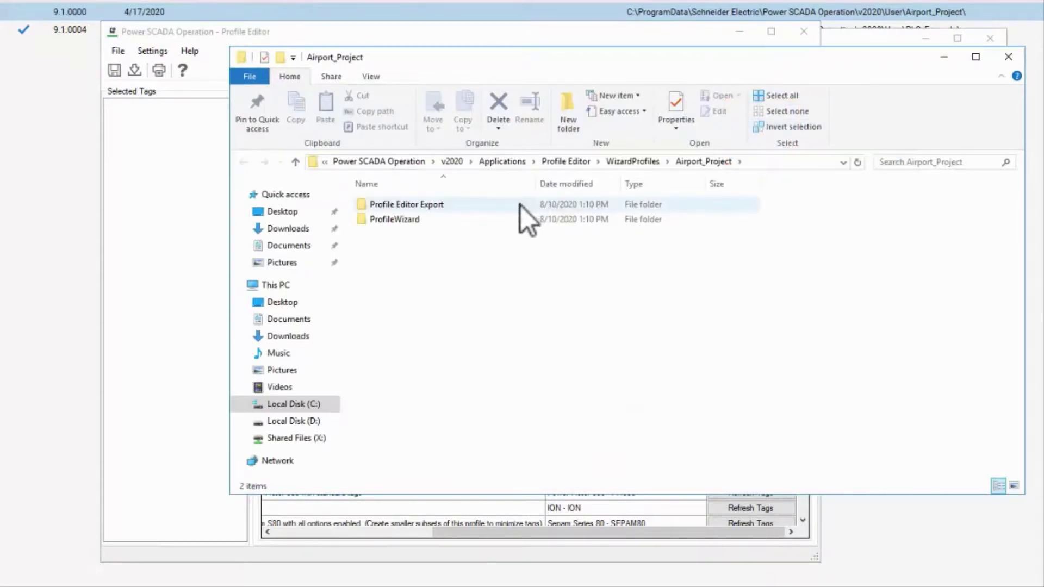
mouse_move(446, 225)
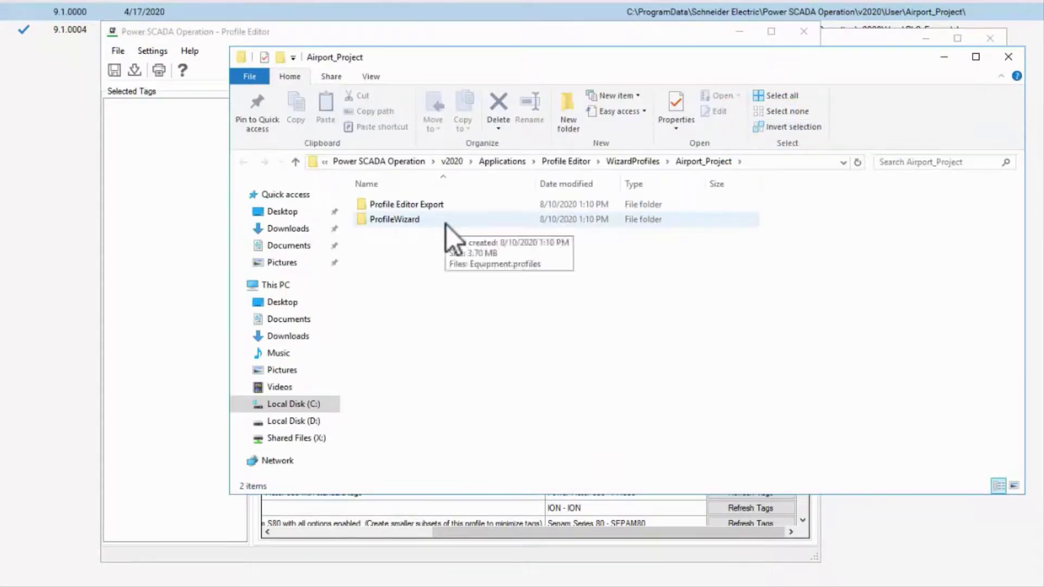
double_click(446, 224)
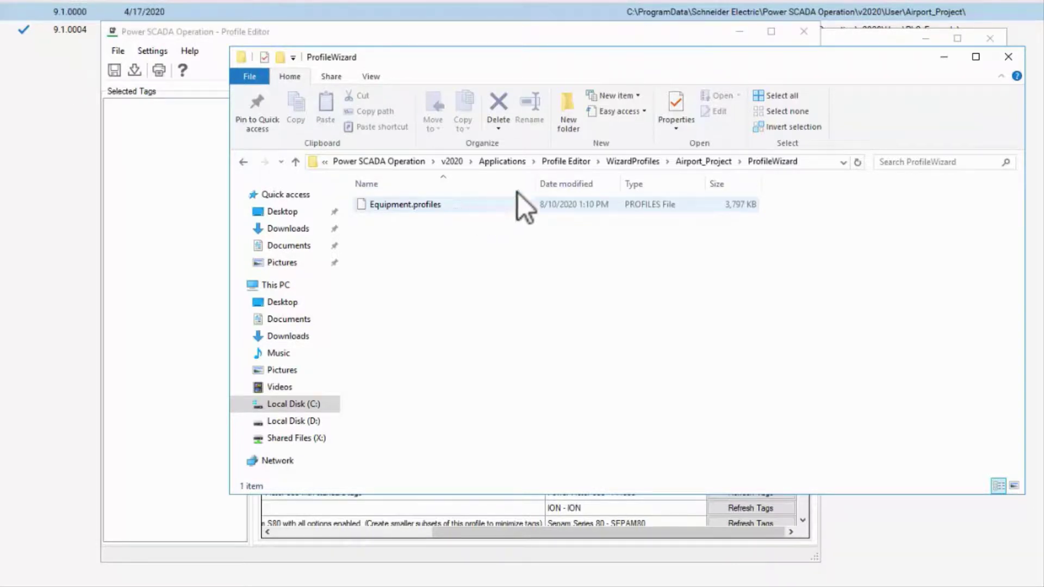
click(698, 163)
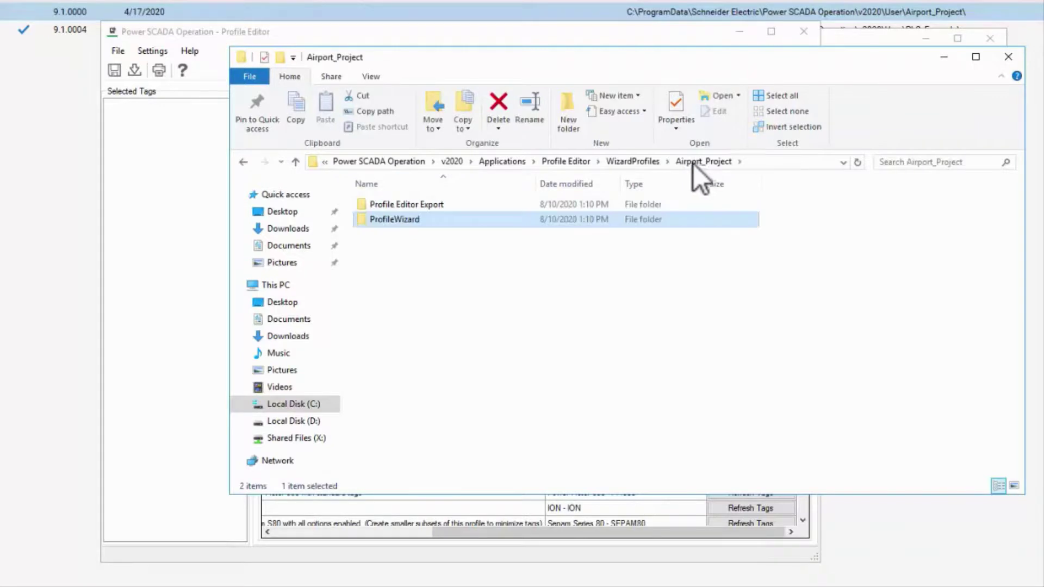
double_click(436, 204)
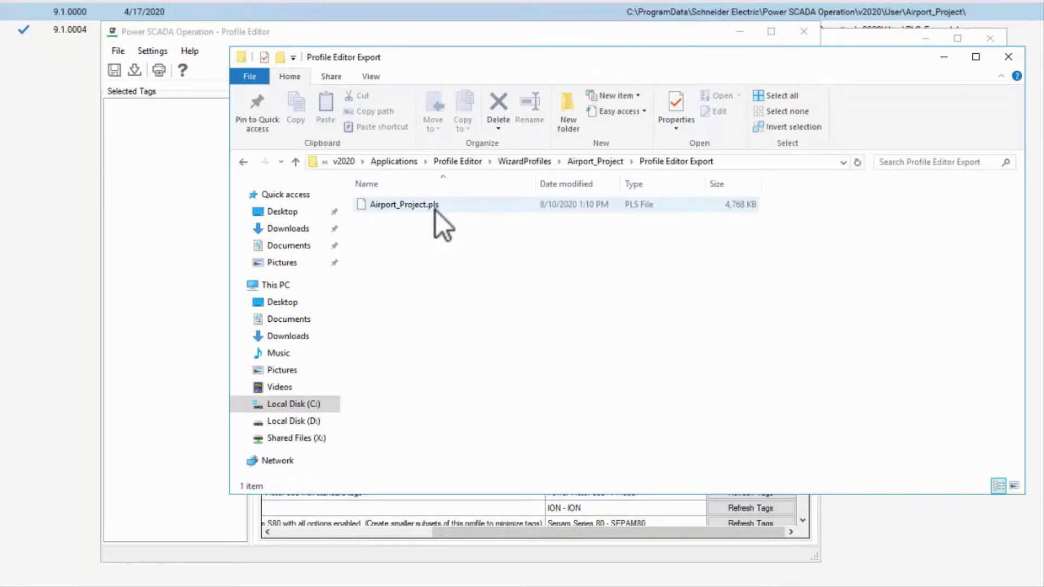
right_click(435, 210)
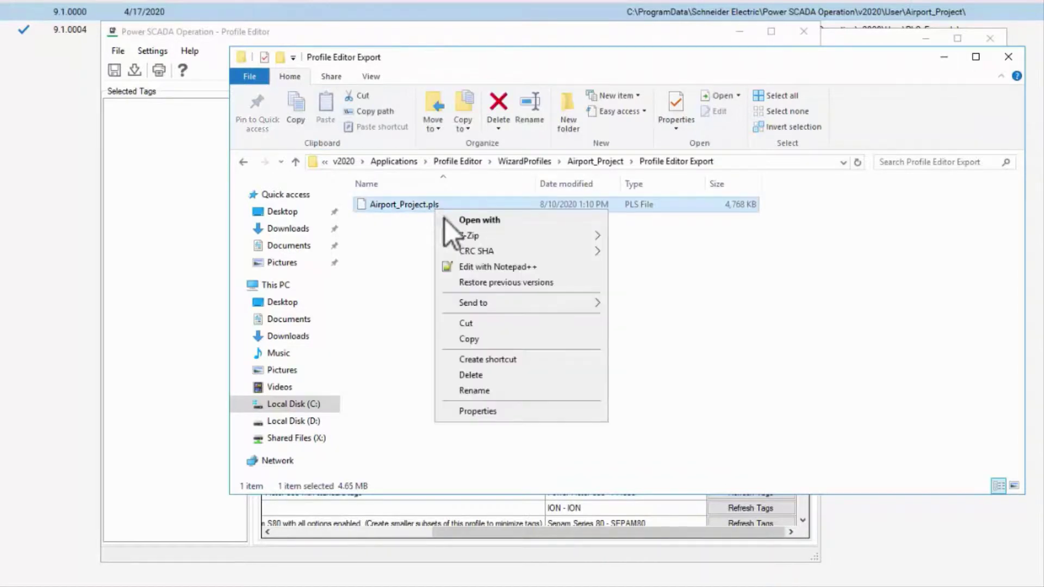
click(501, 342)
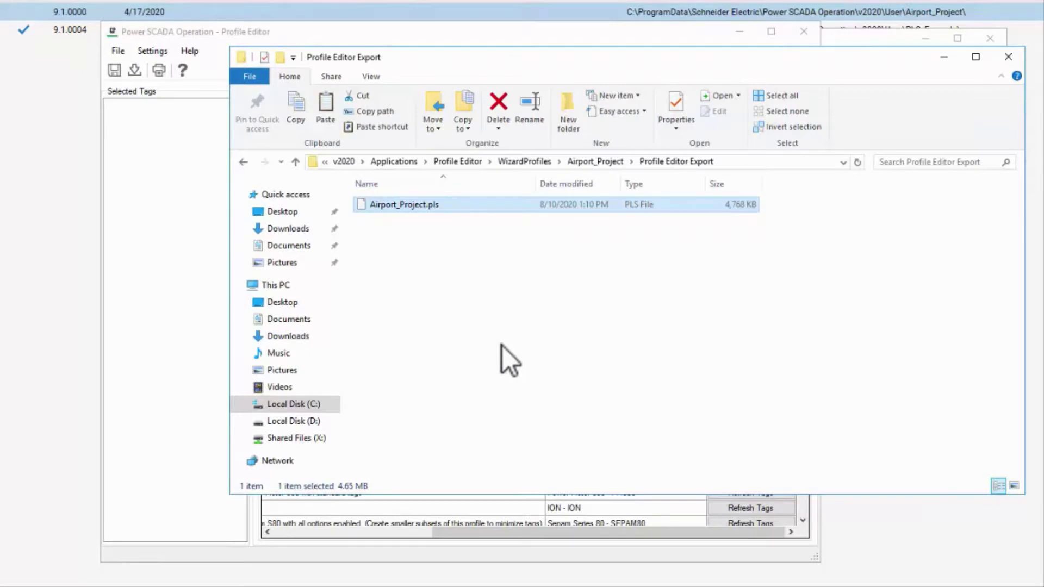
Paste Airport_Project.pls into the Power SCADA Operation User\Airport_Project folder, bringing it to 324 items
key(alt+Tab)
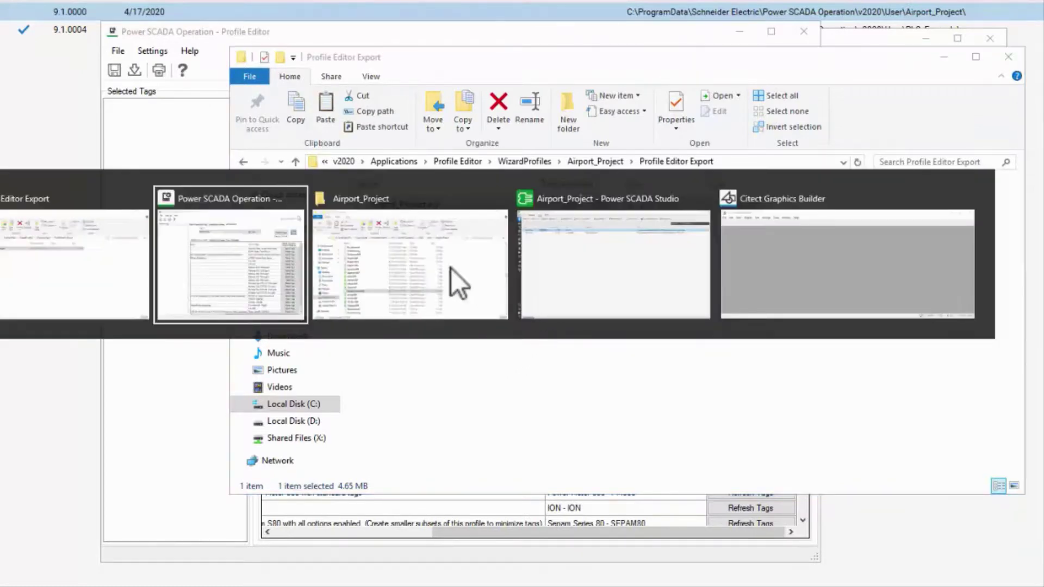
click(416, 266)
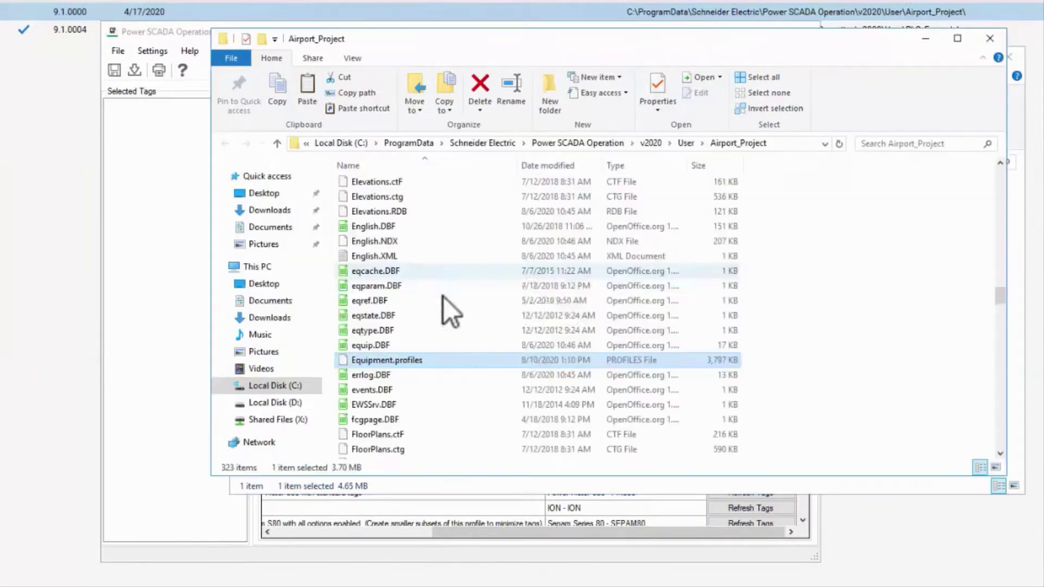
right_click(801, 364)
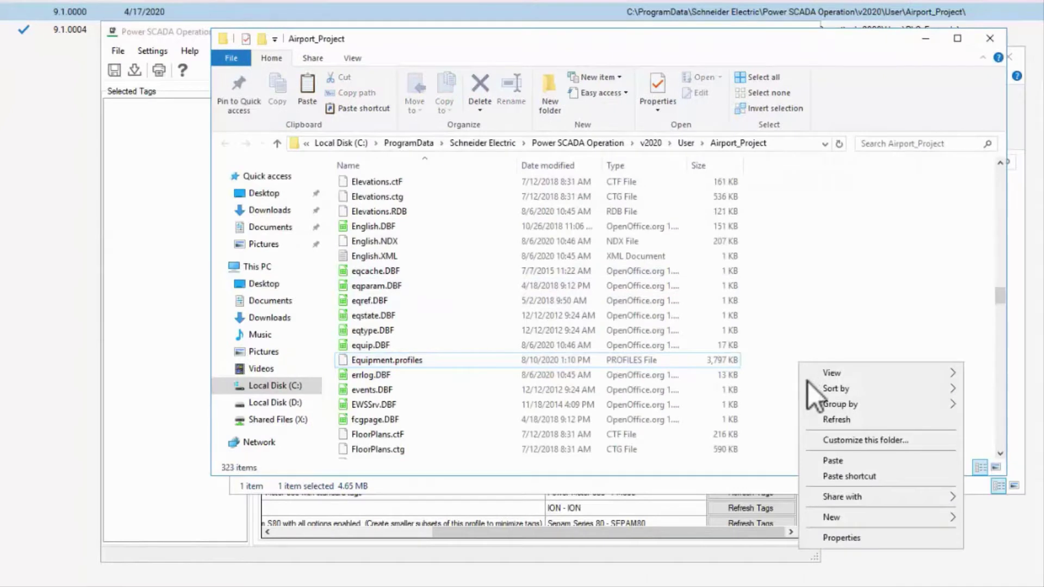
click(846, 459)
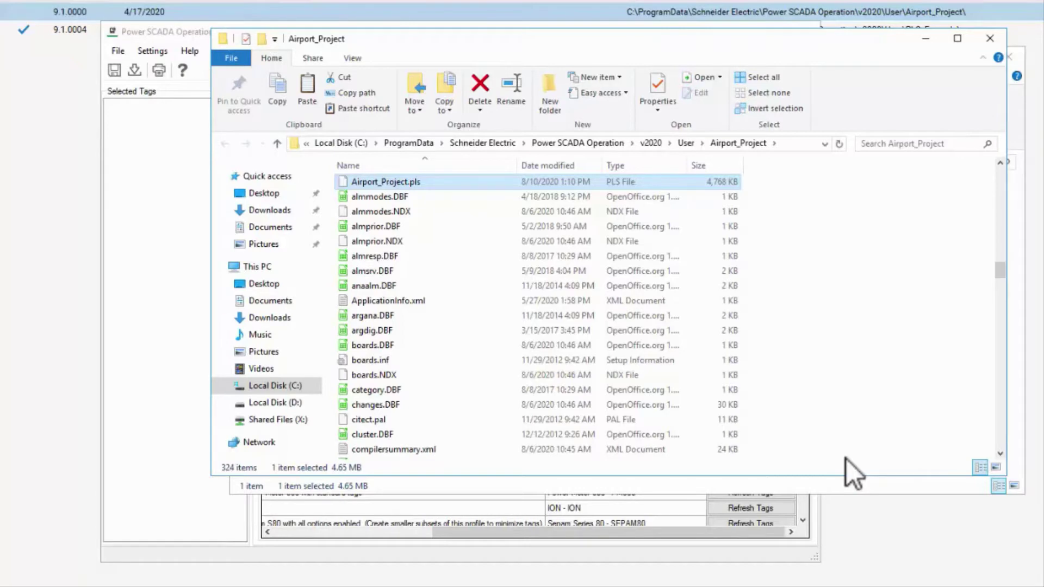
Bring the Profile Editor window to the front over Power SCADA Studio's Projects list
click(185, 224)
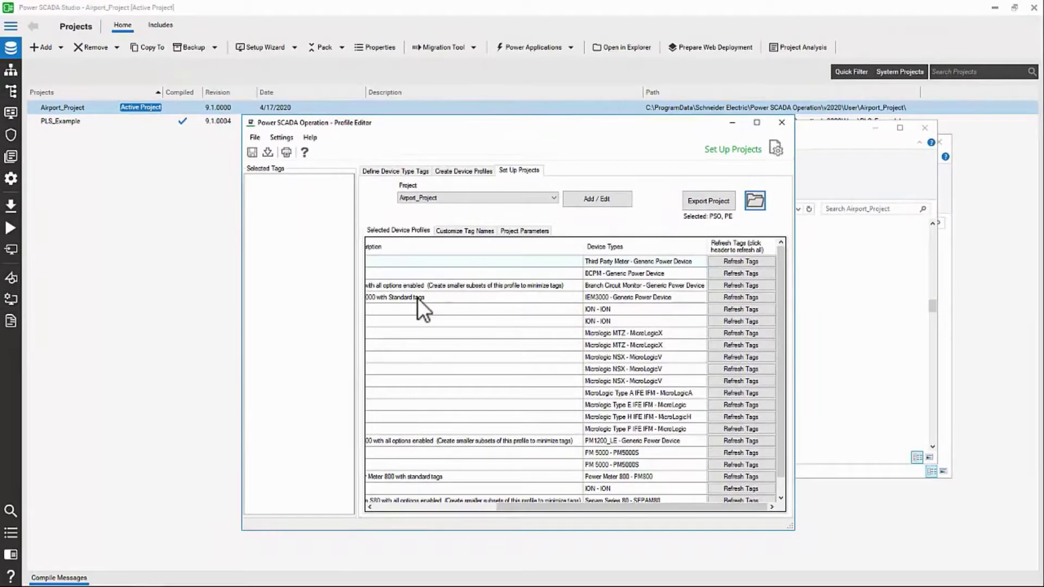